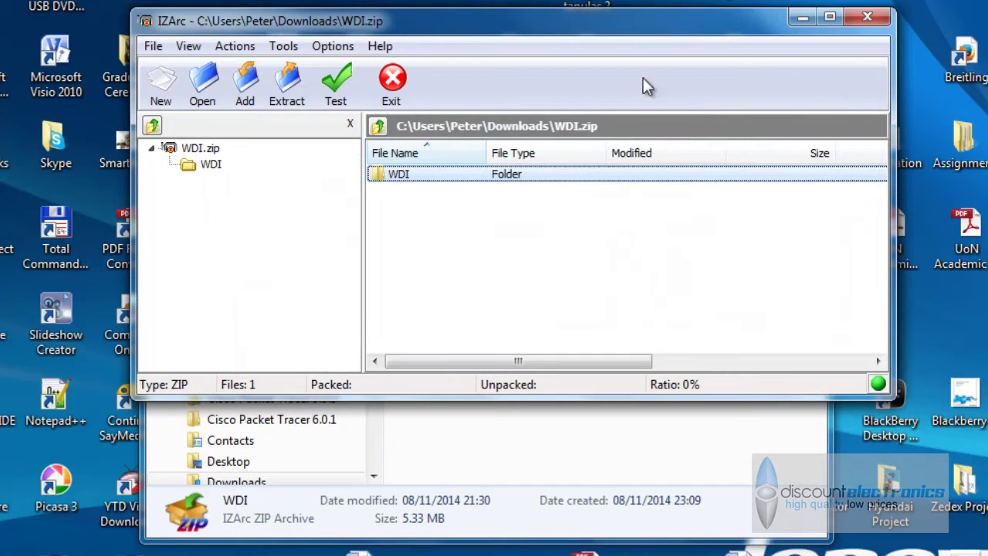
- Close the WDI.zip archive window and launch the setup program from the SDFormatterv4 folder in Downloads
click(867, 16)
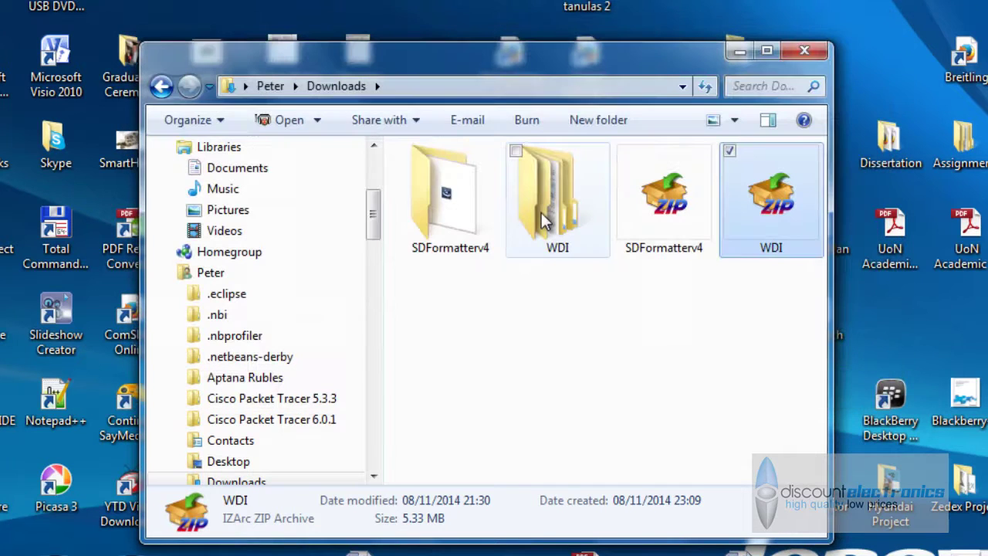
click(580, 292)
drag(833, 345, 855, 345)
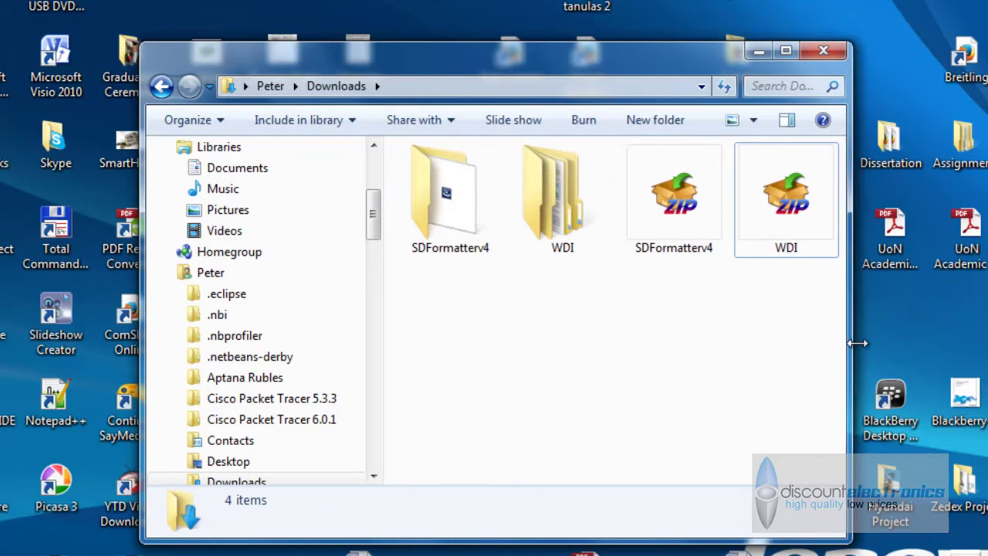
click(430, 196)
double_click(430, 196)
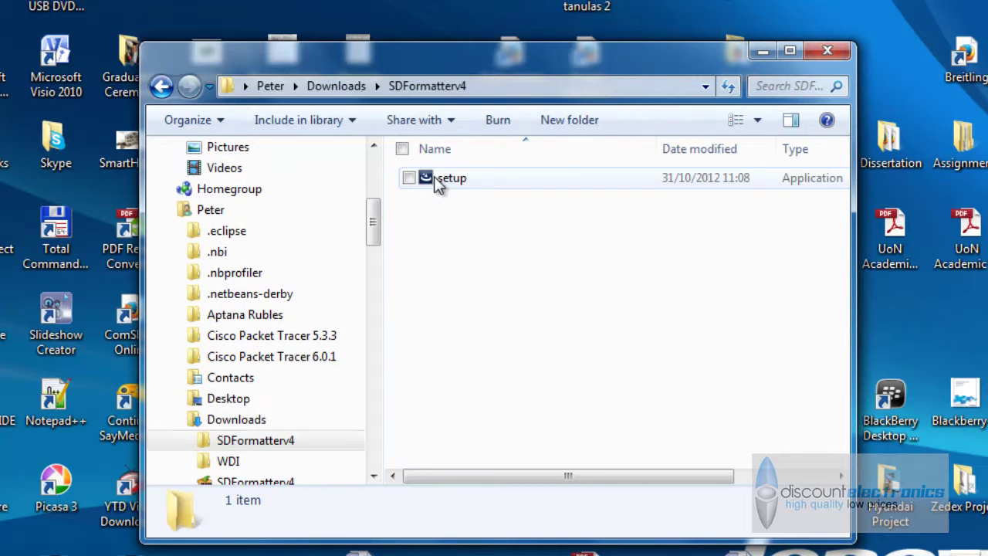
double_click(437, 182)
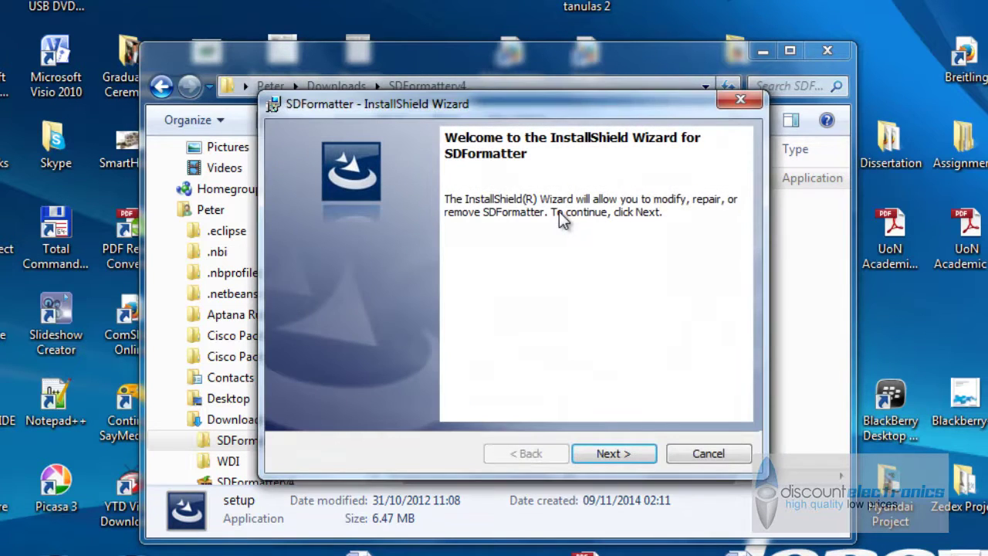
- Complete the SDFormatter installation wizard using the Modify option
click(630, 454)
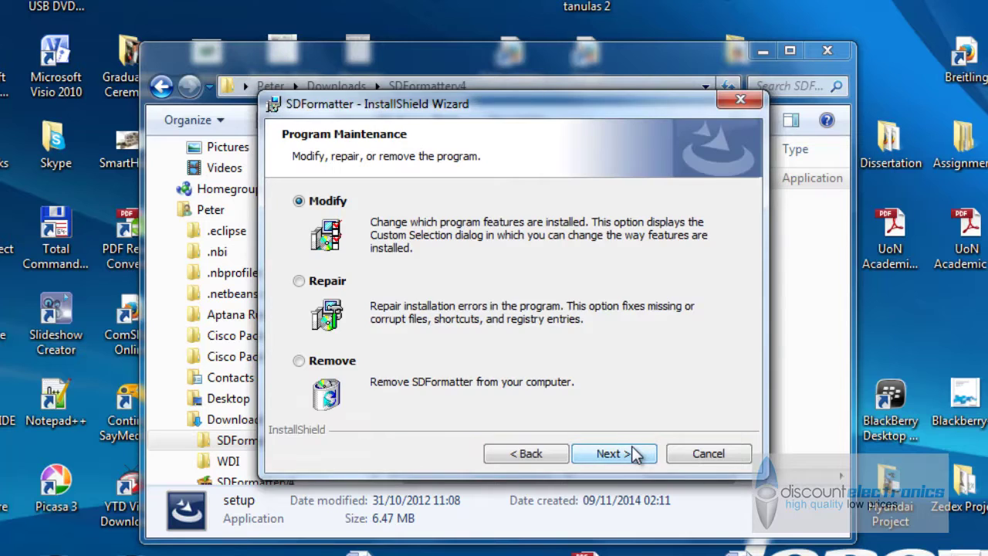
click(627, 454)
click(627, 454)
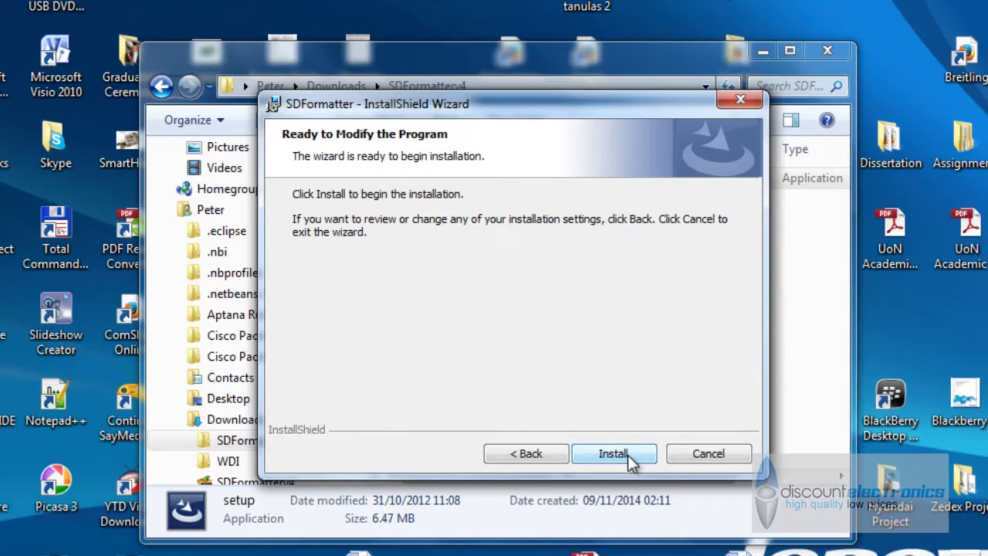
click(628, 454)
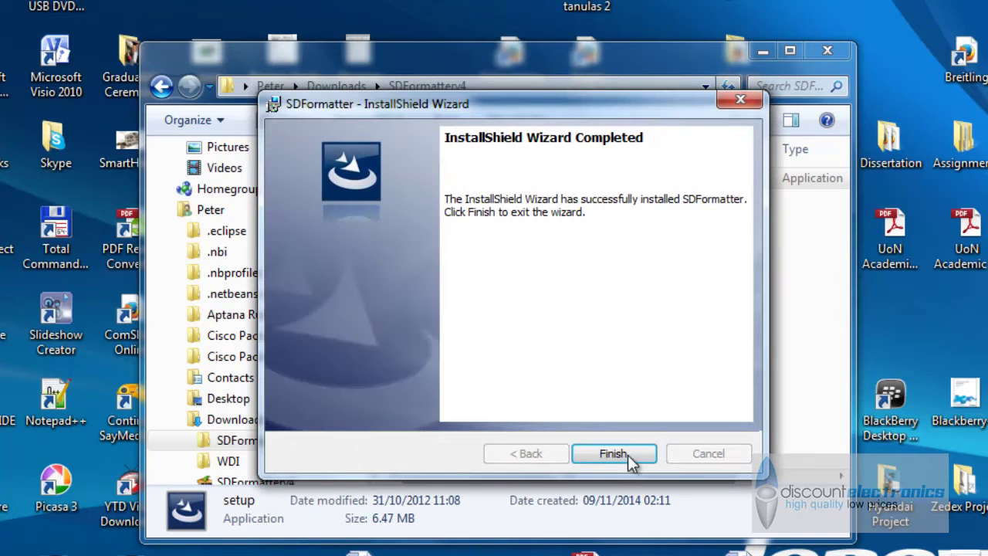
click(629, 453)
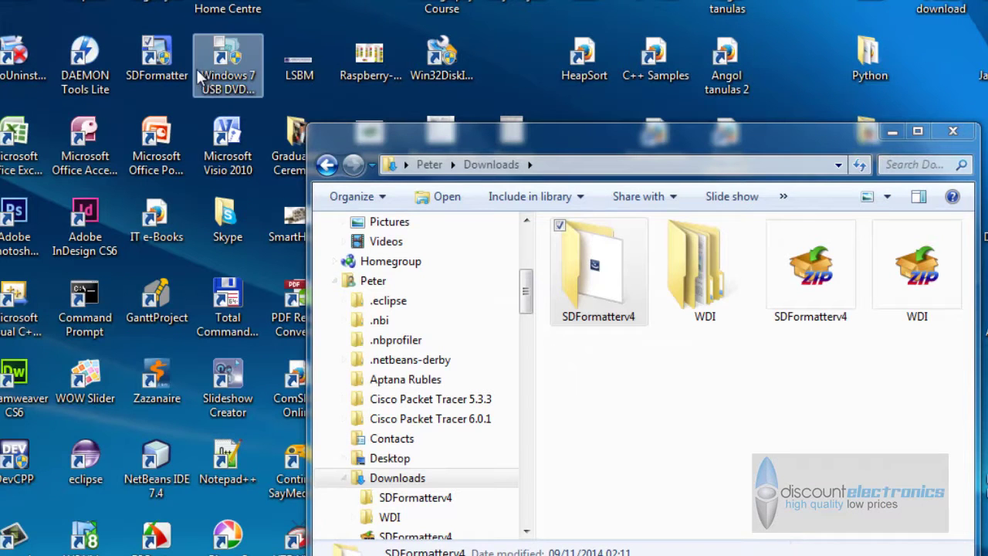
- Open SDFormatter from the desktop and set the volume label for drive E: to RasberryPi
double_click(149, 55)
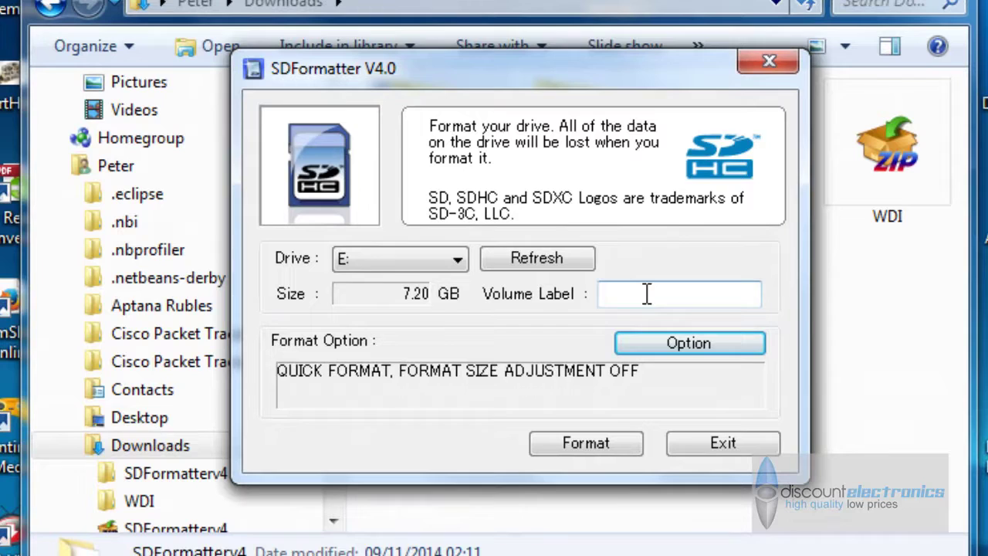
click(655, 306)
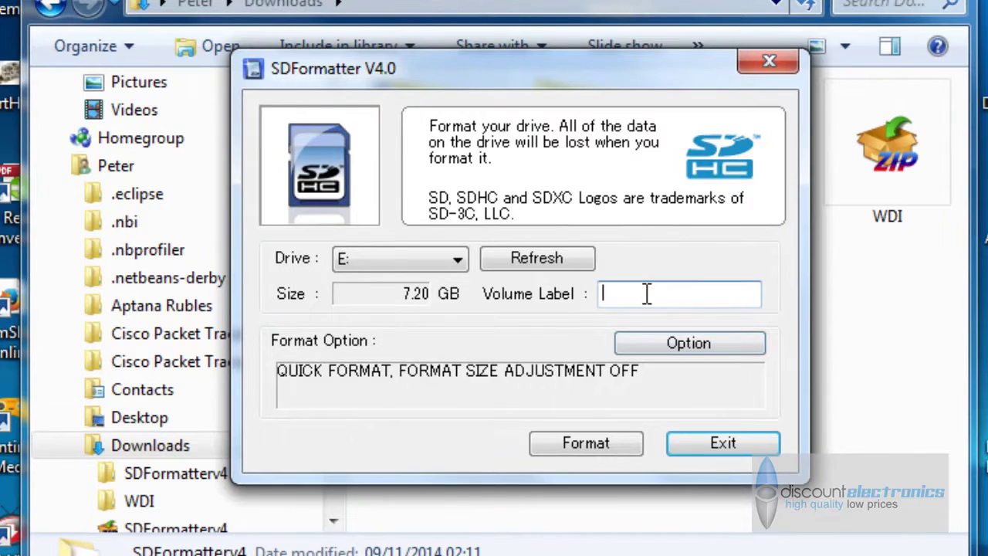
text(RasberryPi)
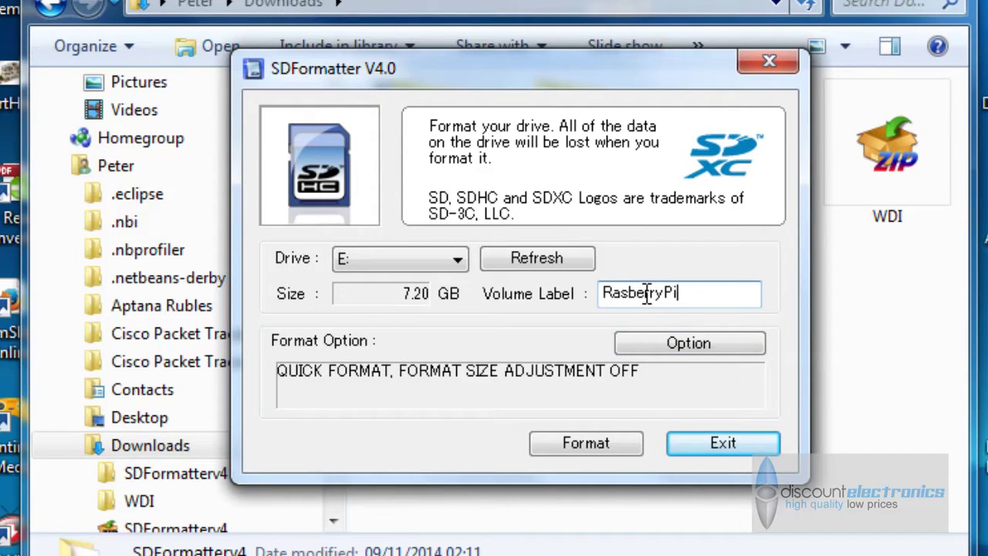
- Set the format type to FULL (Erase) and the format size adjustment to ON
click(646, 348)
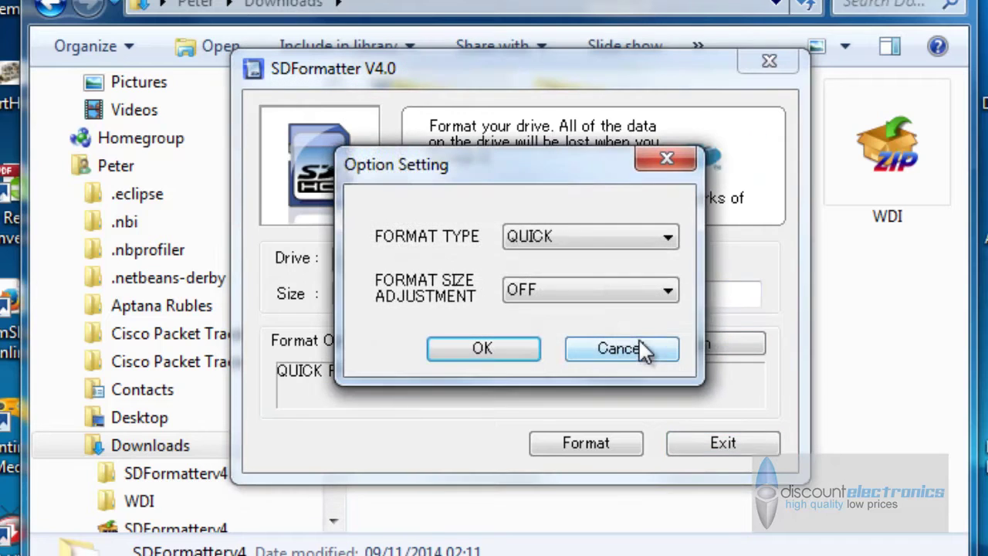
click(666, 237)
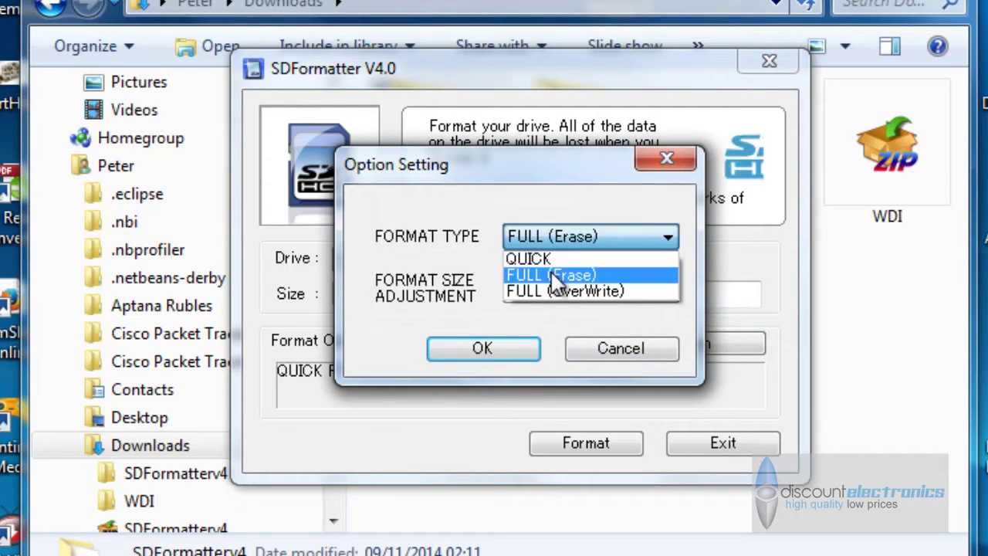
click(554, 275)
click(667, 291)
click(515, 322)
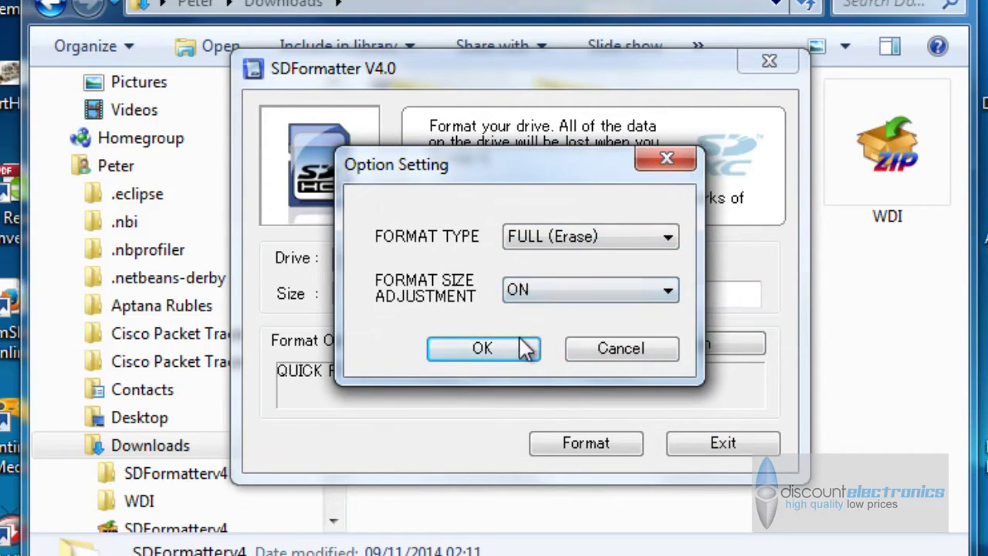
click(525, 349)
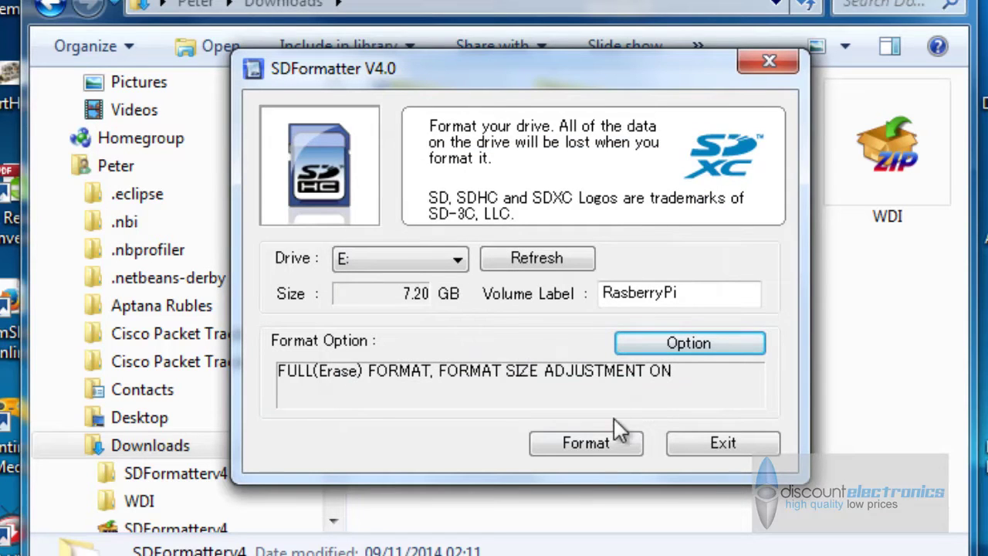
- Format the SD card on drive E: and exit the formatter once it completes
click(611, 440)
click(546, 337)
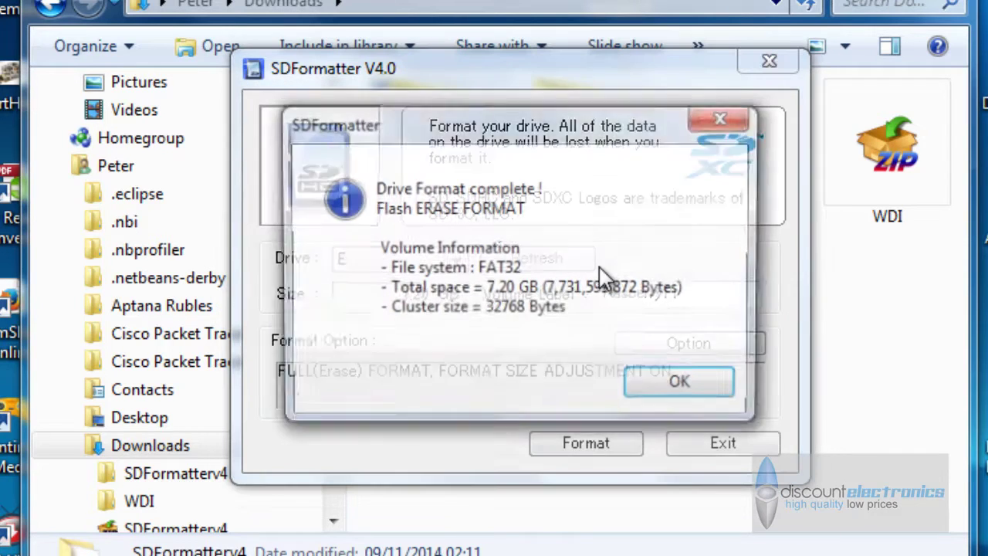
click(717, 389)
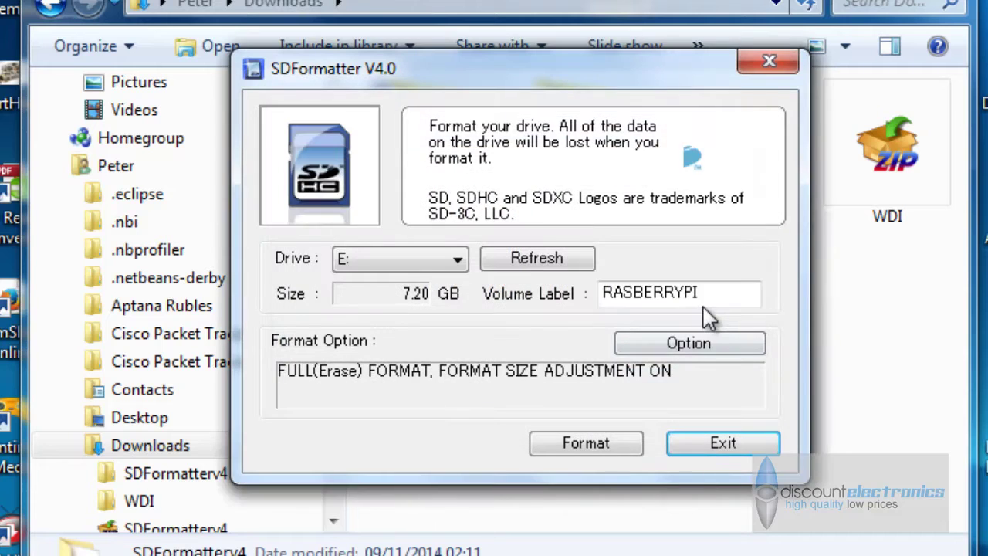
click(744, 442)
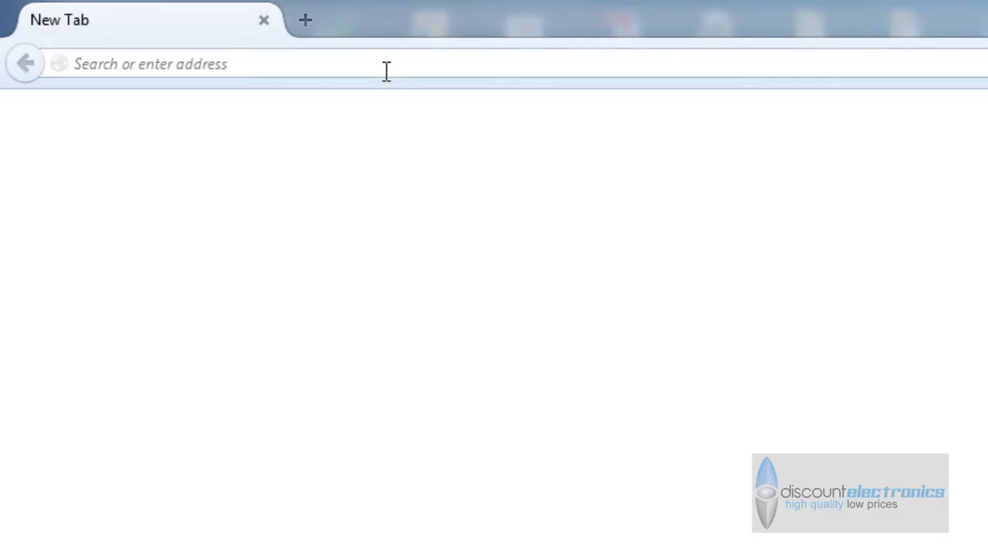
- Go to raspberrypi.org in the Firefox browser and open the site's Downloads page
click(387, 67)
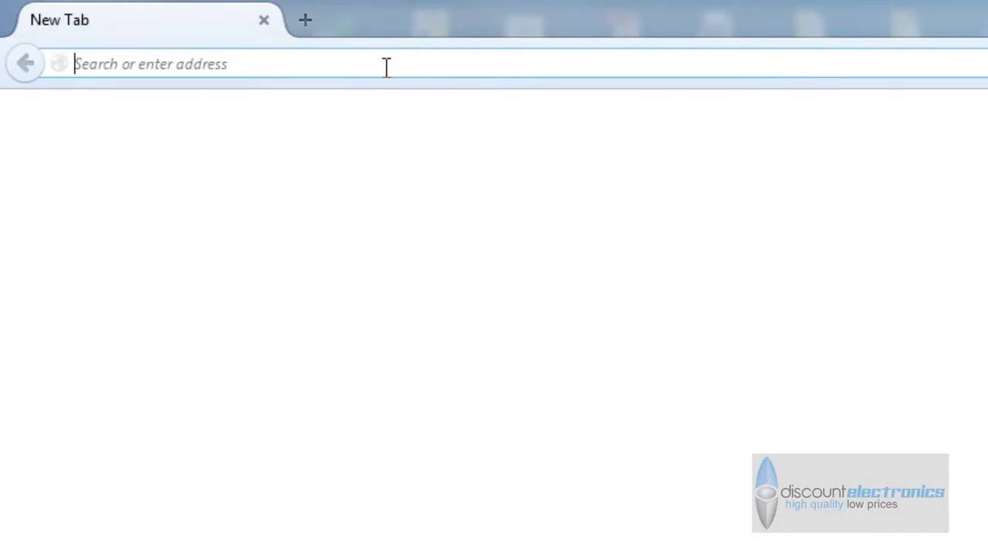
text(raspberrypi.org/)
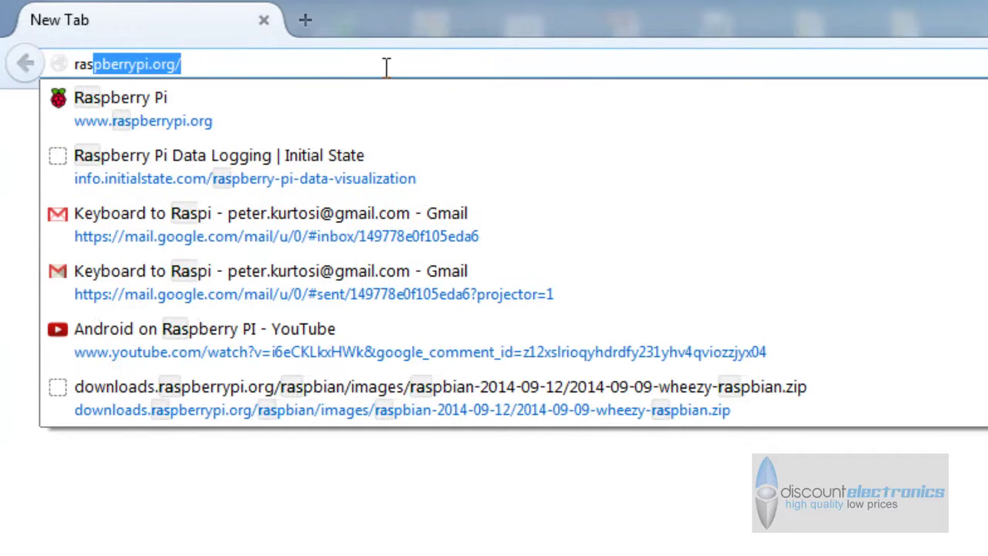
key(Return)
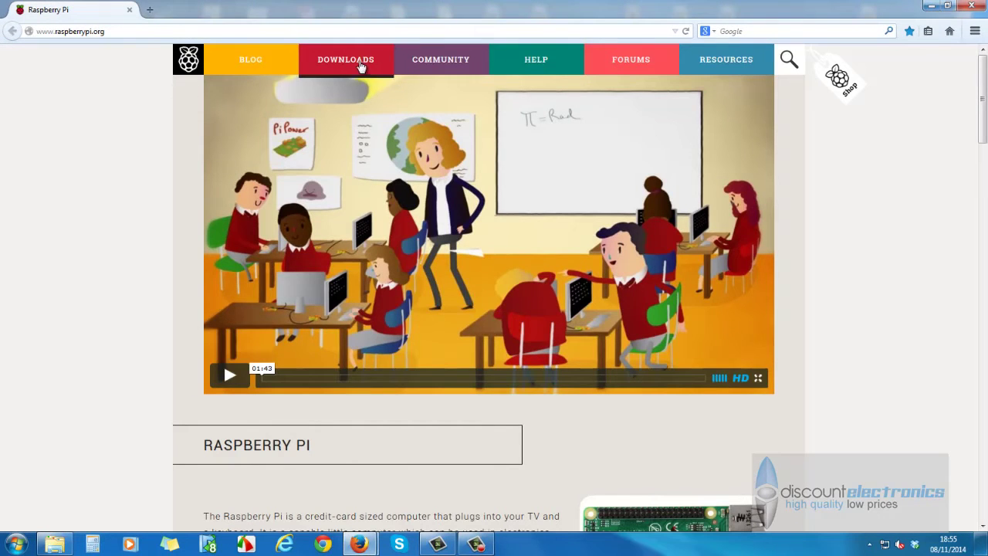
click(360, 68)
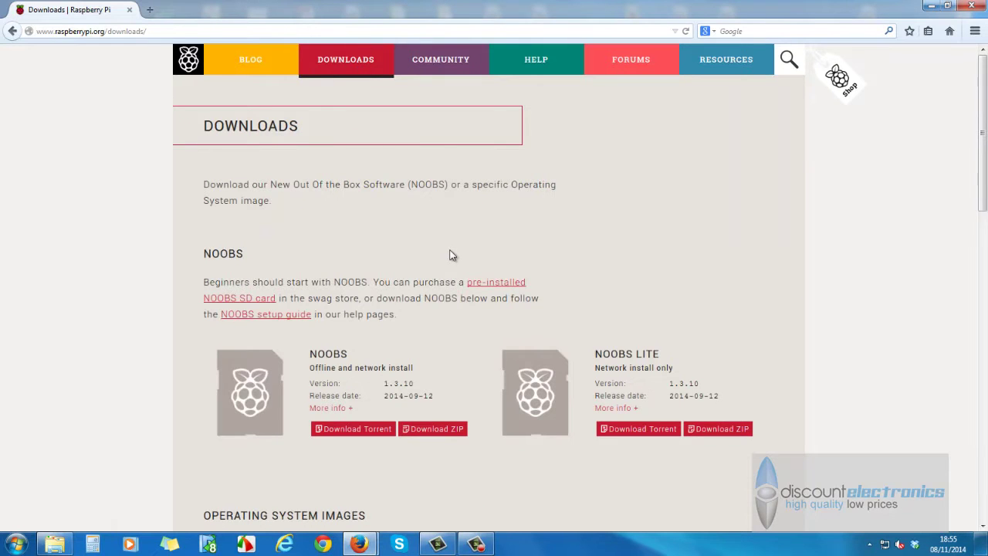
- Download the Raspbian Debian Wheezy image as a ZIP and save the file
scroll(451, 255, down, 5)
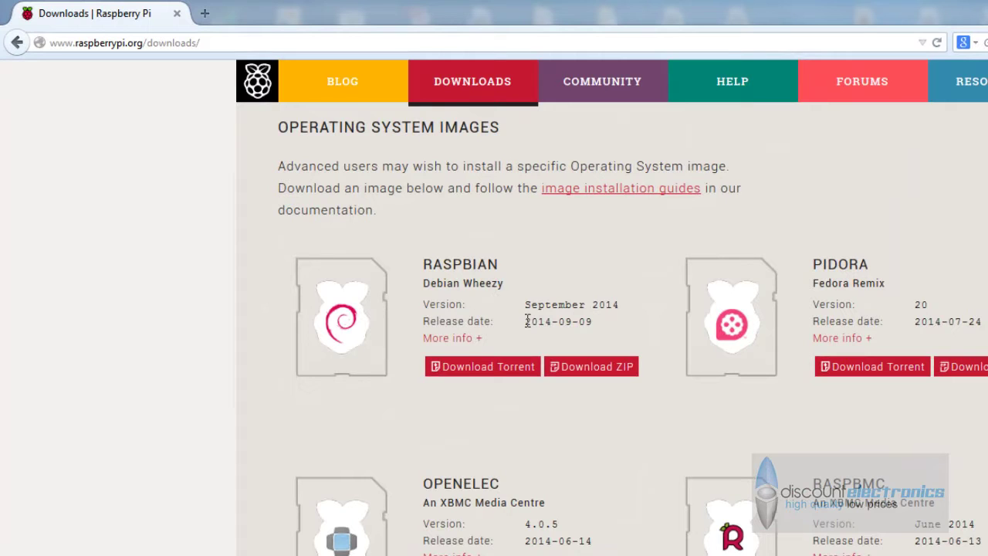
click(597, 374)
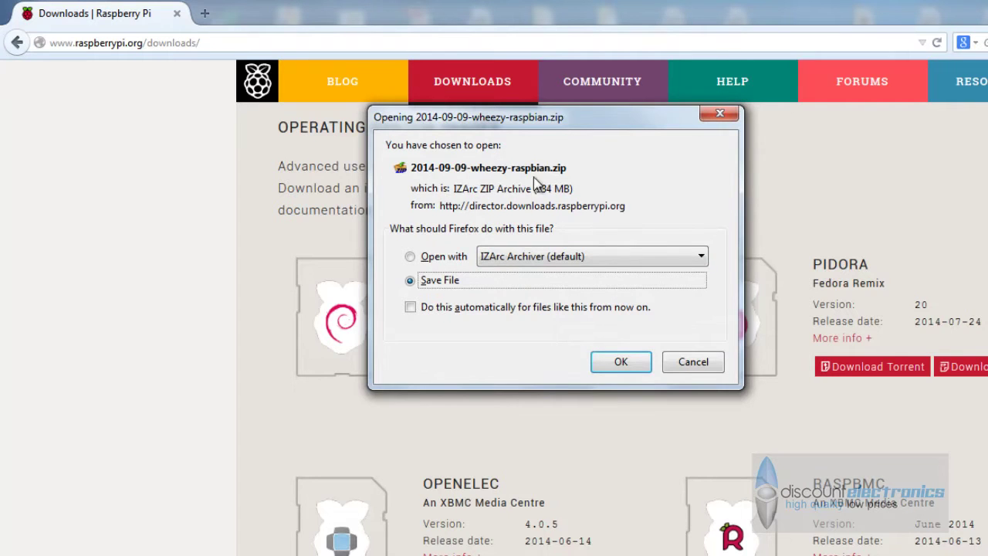
click(621, 362)
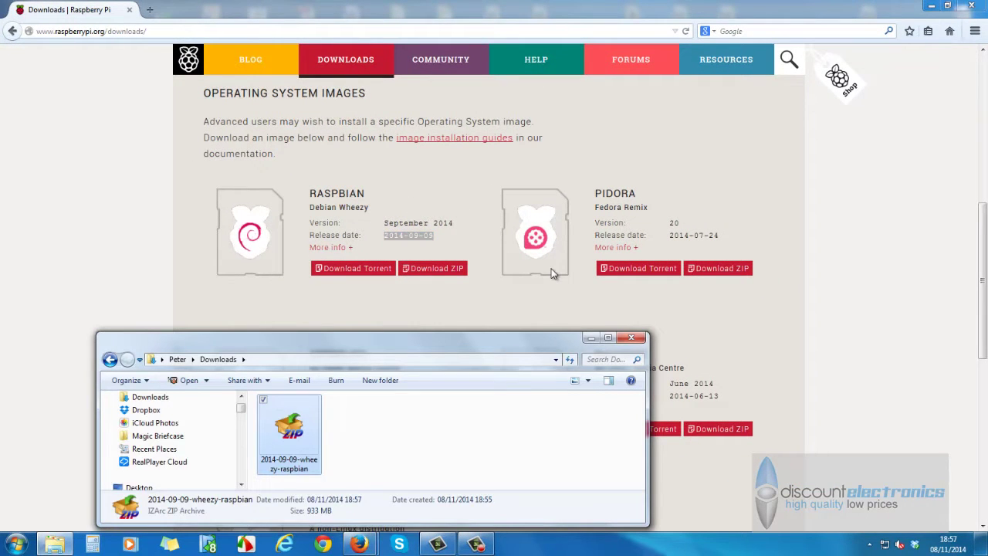
- Enlarge the Downloads folder window and extract the image from 2014-09-09-wheezy-raspbian.zip into the 2014-09-09-wheezy-raspbian folder with IZArc
drag(461, 347, 551, 184)
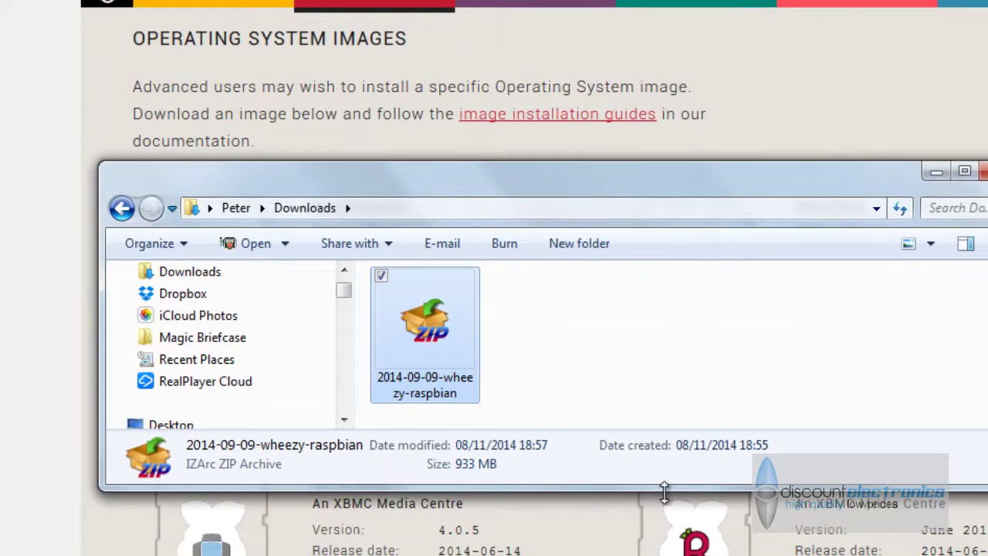
drag(664, 489, 663, 555)
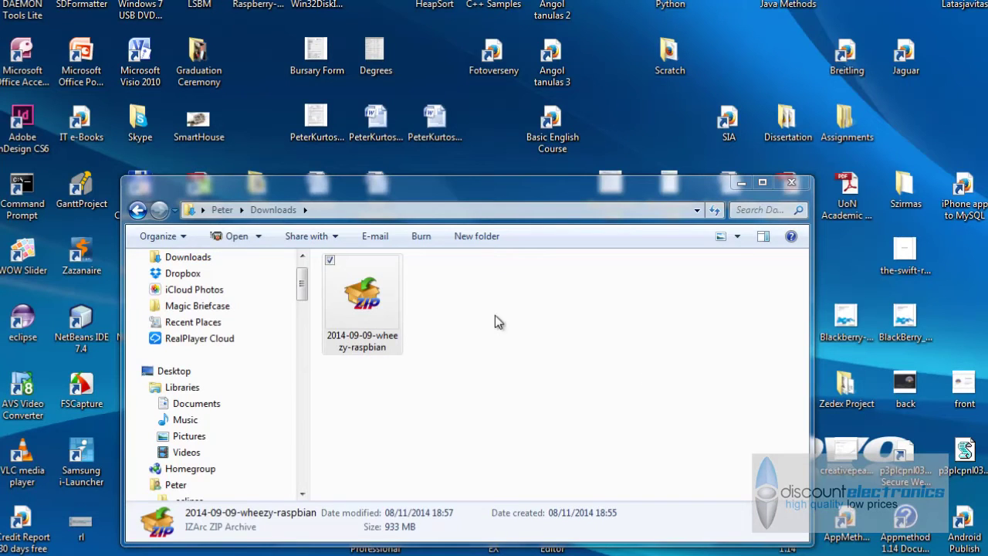
double_click(363, 297)
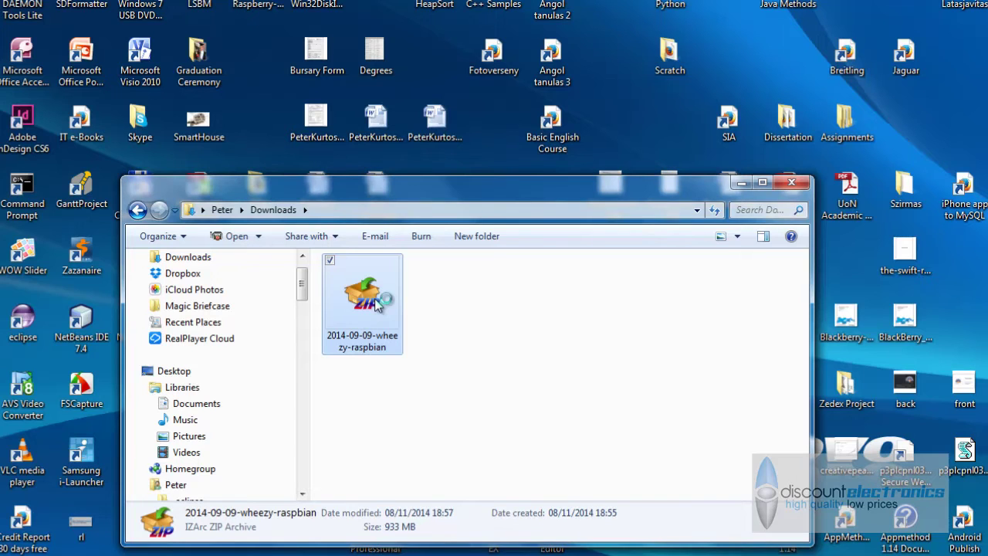
click(463, 147)
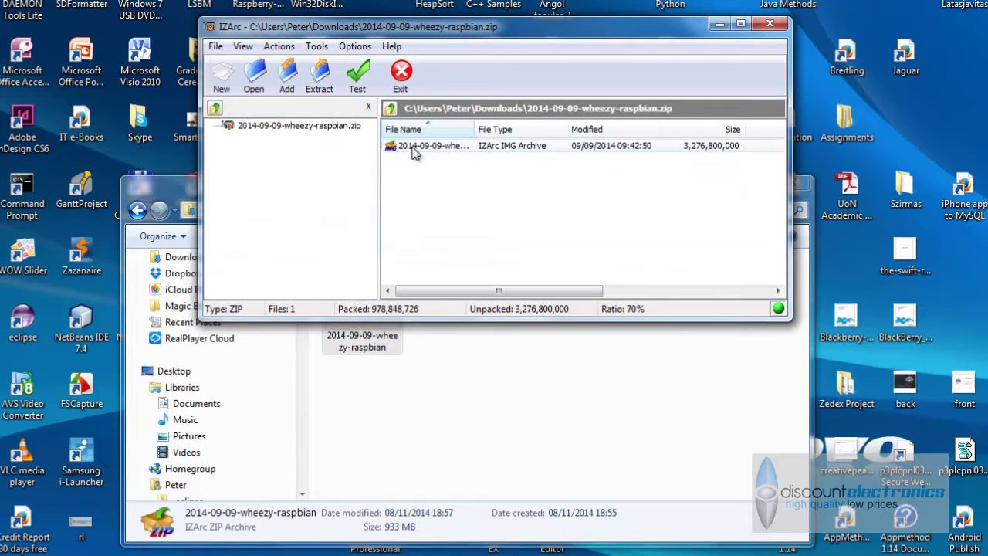
click(320, 77)
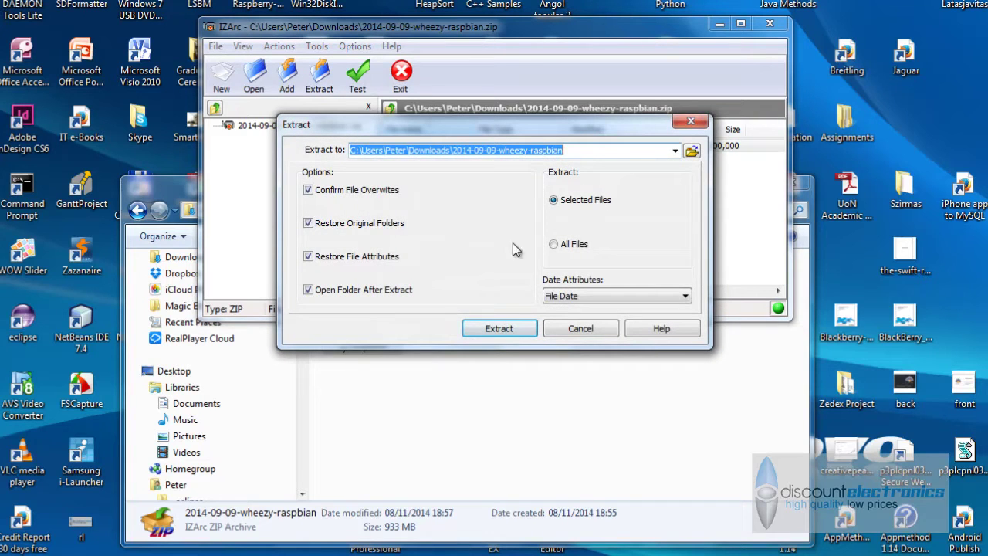
click(519, 328)
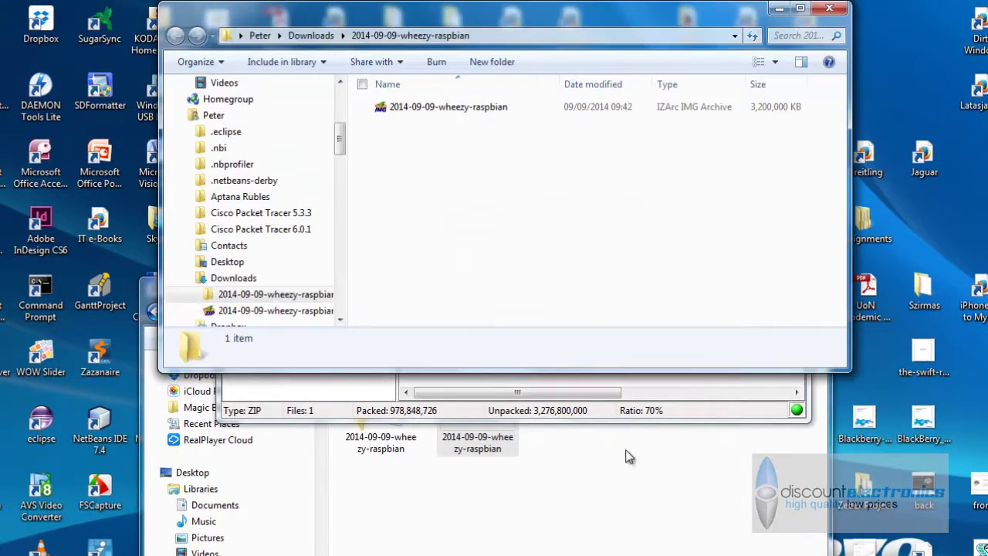
- Close the IZArc archive window and the Downloads window, keeping the extracted 2014-09-09-wheezy-raspbian folder open
drag(536, 22, 606, 250)
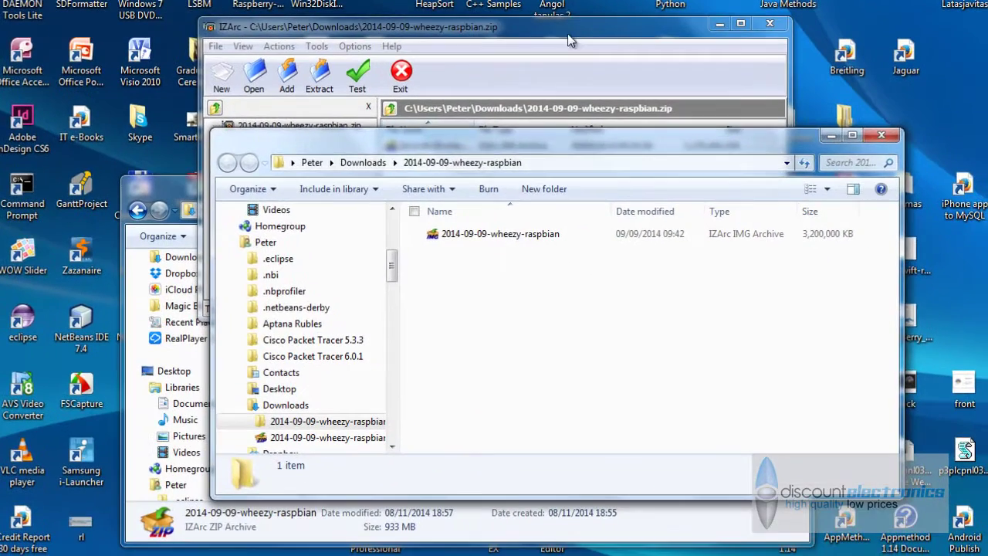
click(568, 33)
click(769, 24)
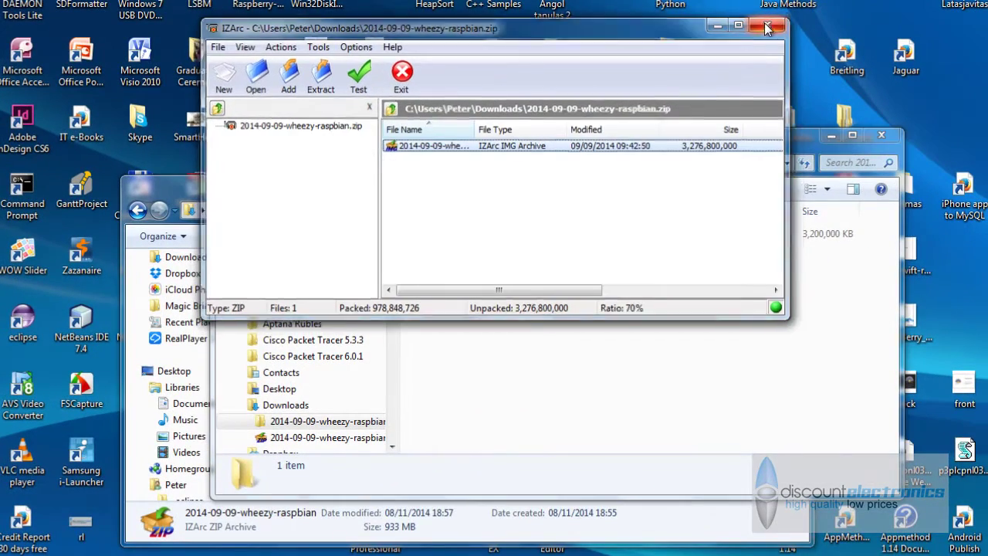
click(617, 519)
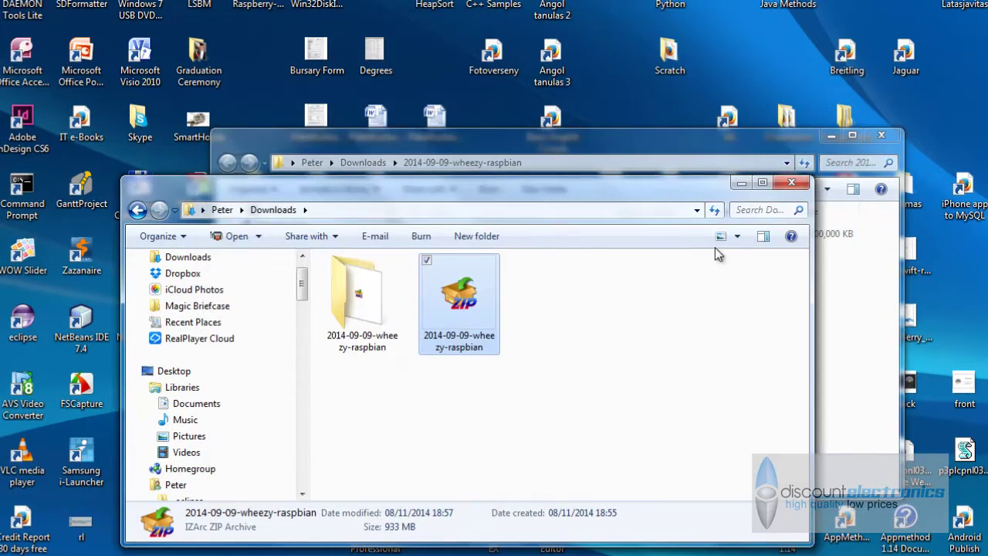
click(792, 183)
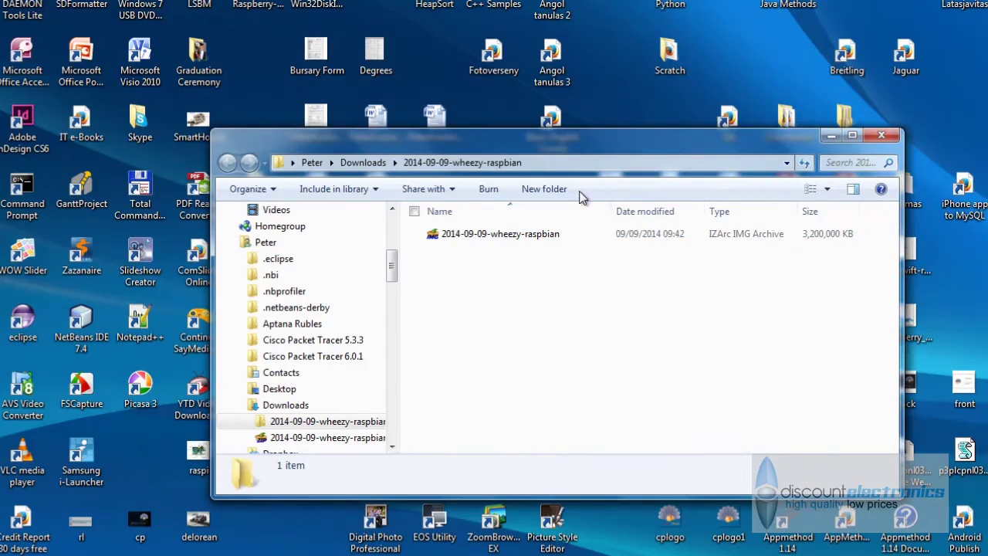
- Move the folder window clear of the desktop shortcuts and launch Win32 Disk Imager, placing its window above the folder
drag(571, 146, 673, 169)
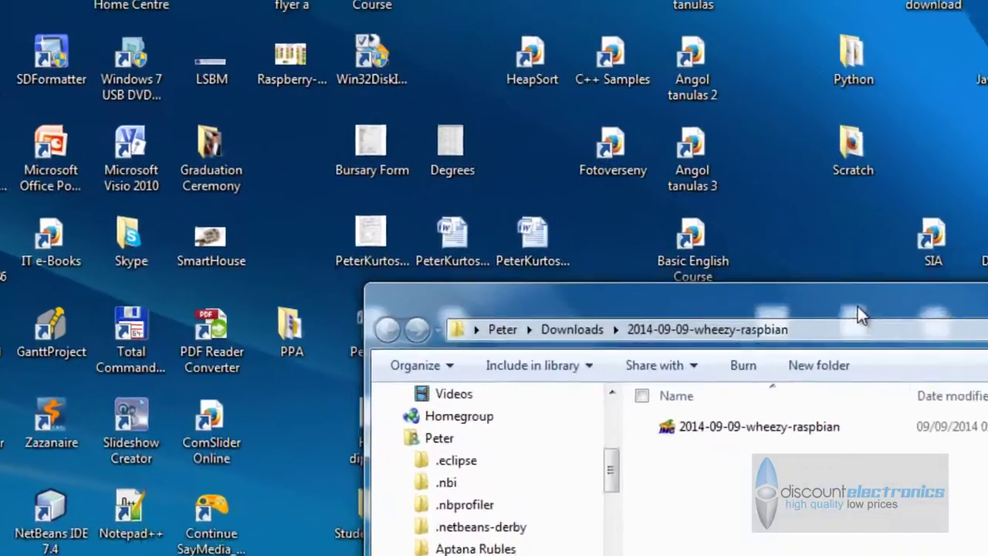
drag(857, 306, 908, 328)
double_click(466, 176)
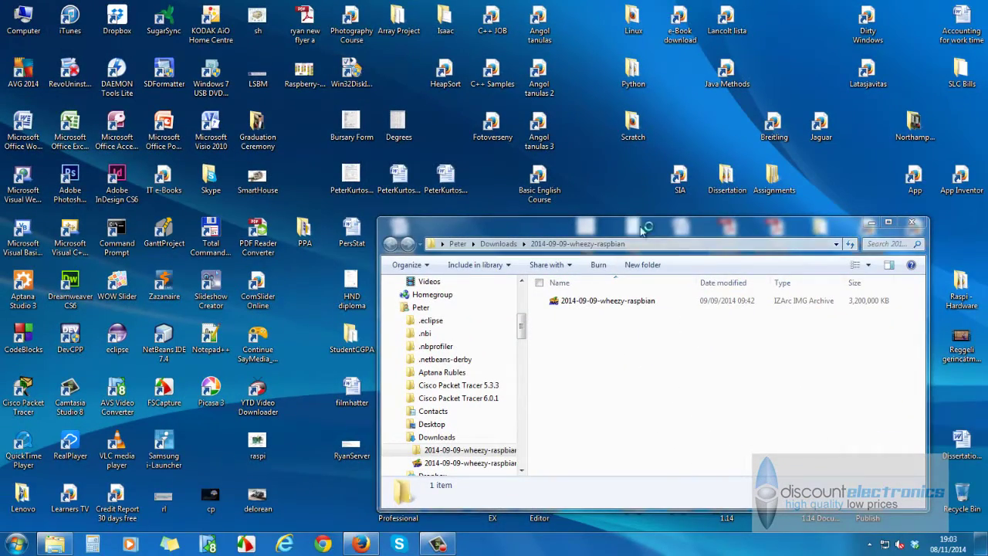
drag(237, 78, 598, 118)
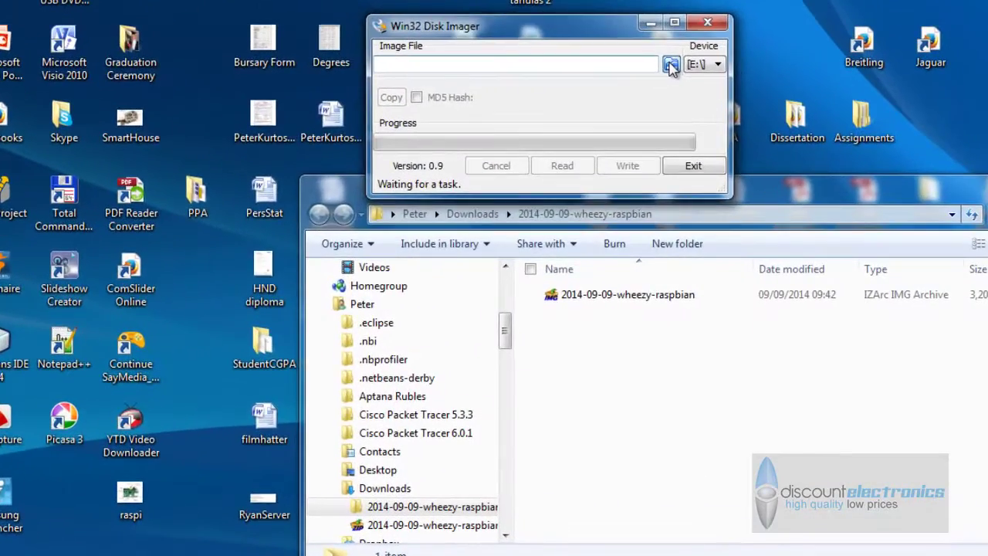
- Load 2014-09-09-wheezy-raspbian.img from the 2014-09-09-wheezy-raspbian folder in Downloads as the image file
click(638, 139)
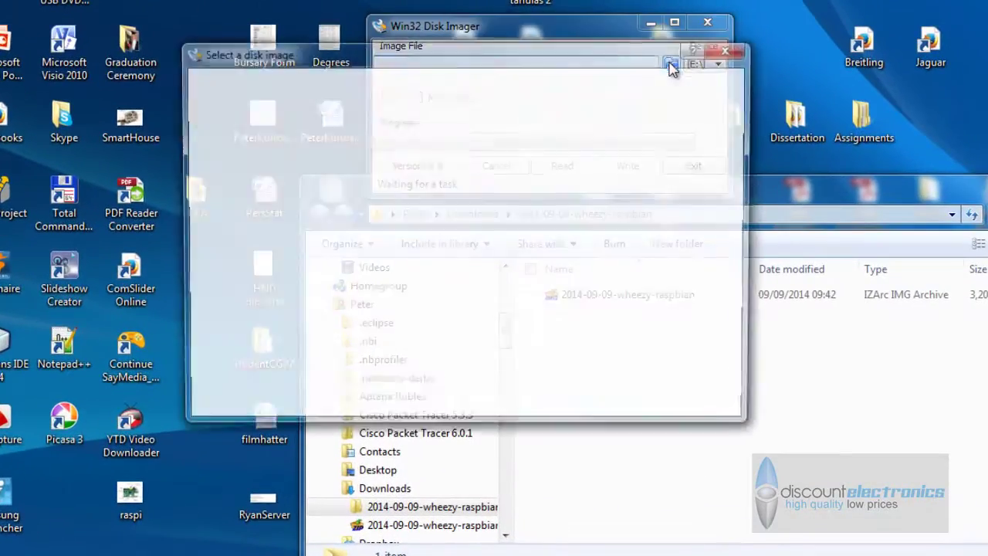
click(379, 138)
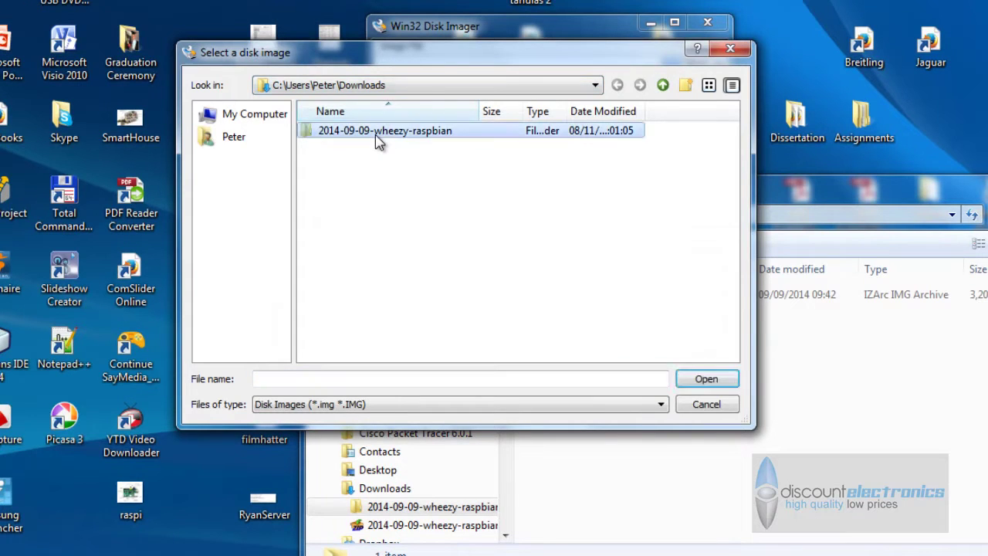
double_click(376, 135)
click(398, 135)
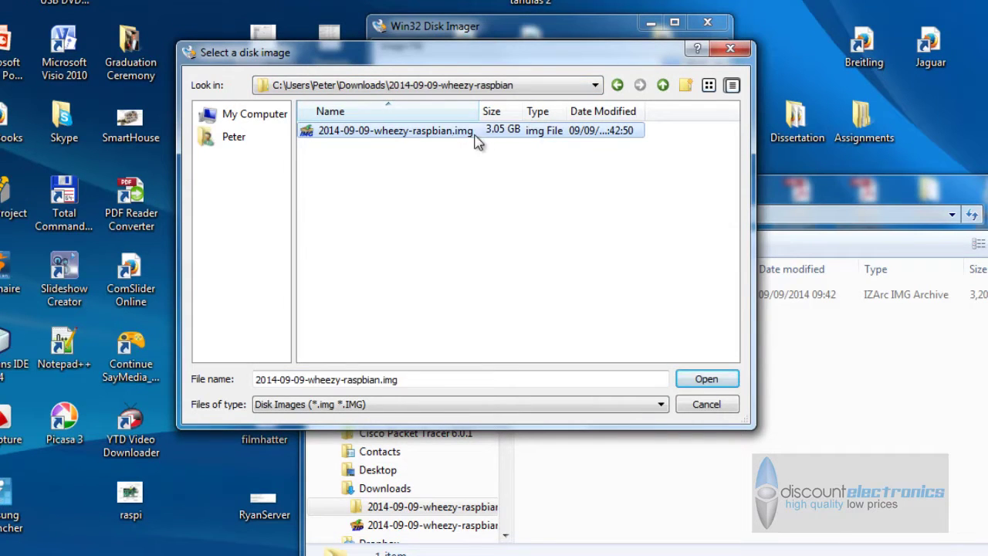
click(714, 381)
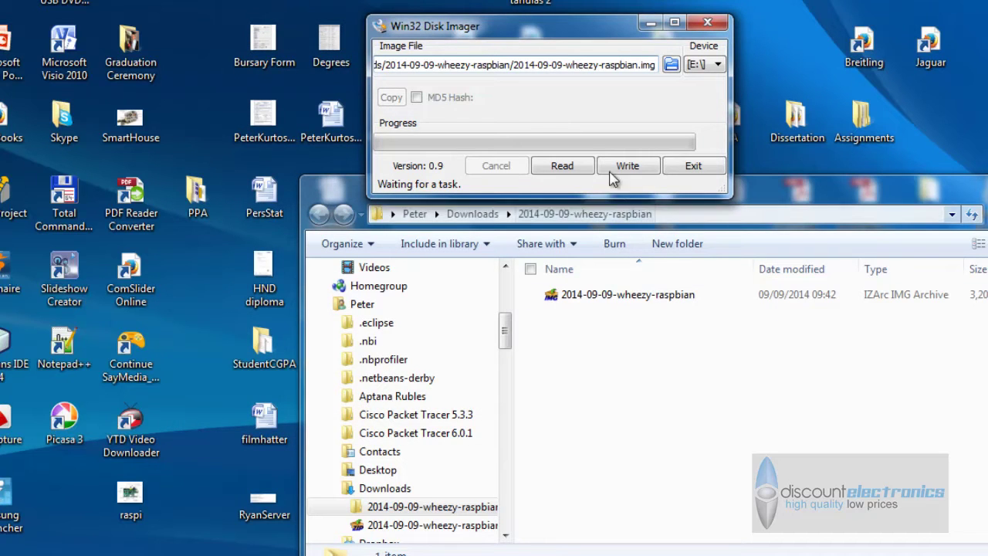
- Write the loaded image to device E:\, accepting the overwrite, and exit Win32 Disk Imager once writing completes
click(717, 66)
click(707, 77)
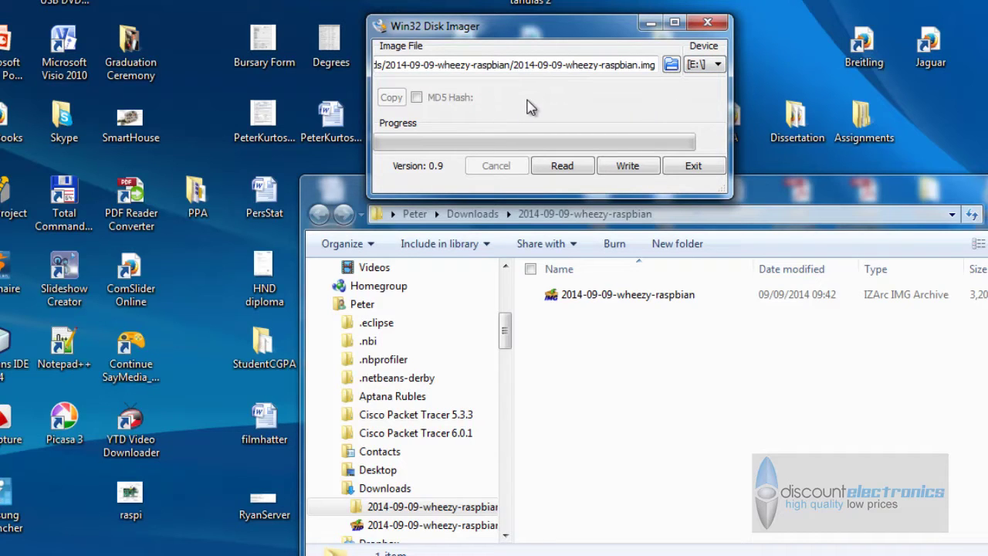
click(629, 167)
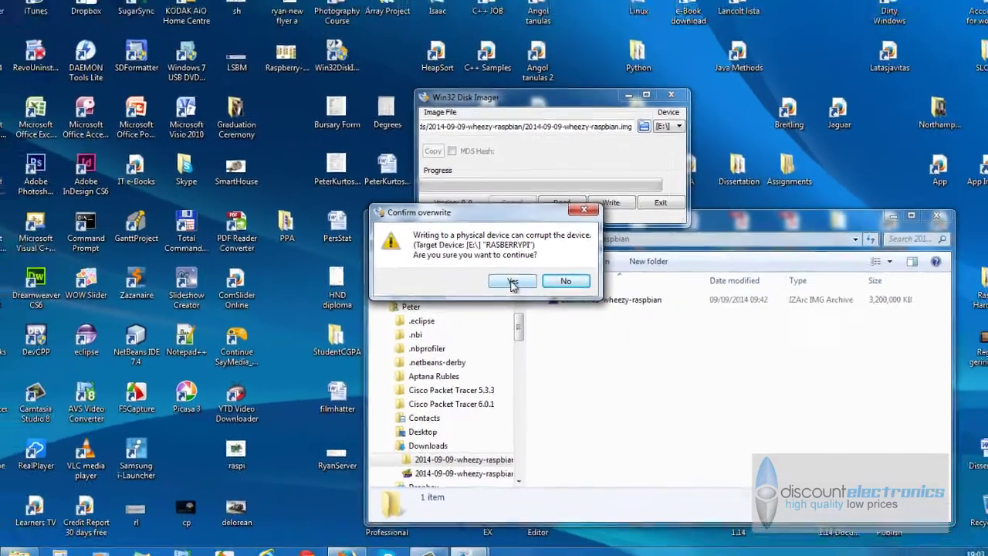
click(497, 269)
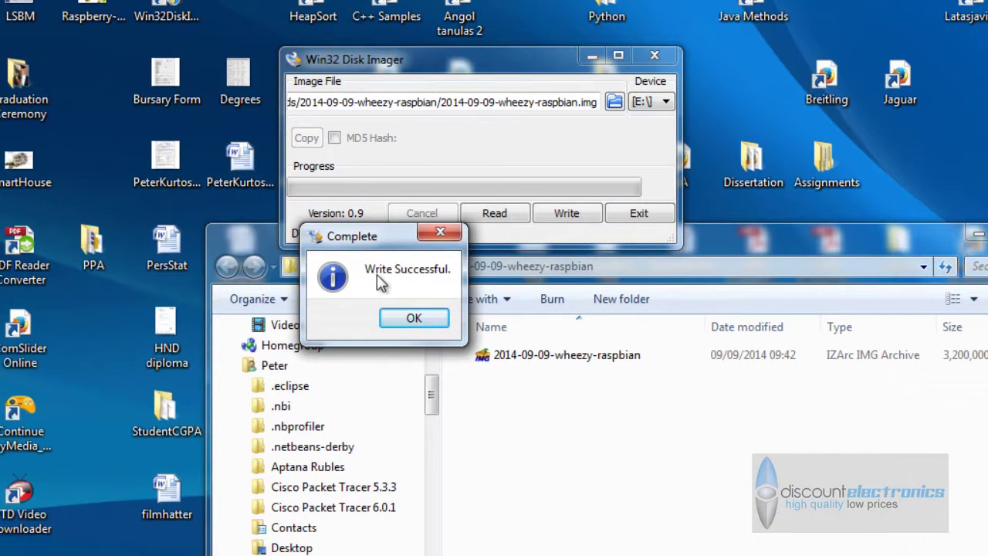
click(408, 317)
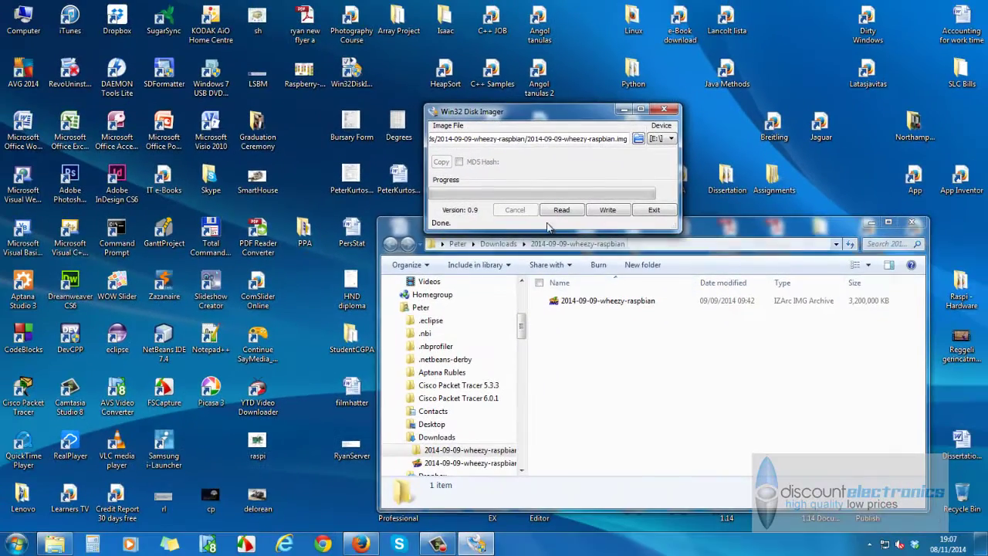
click(652, 210)
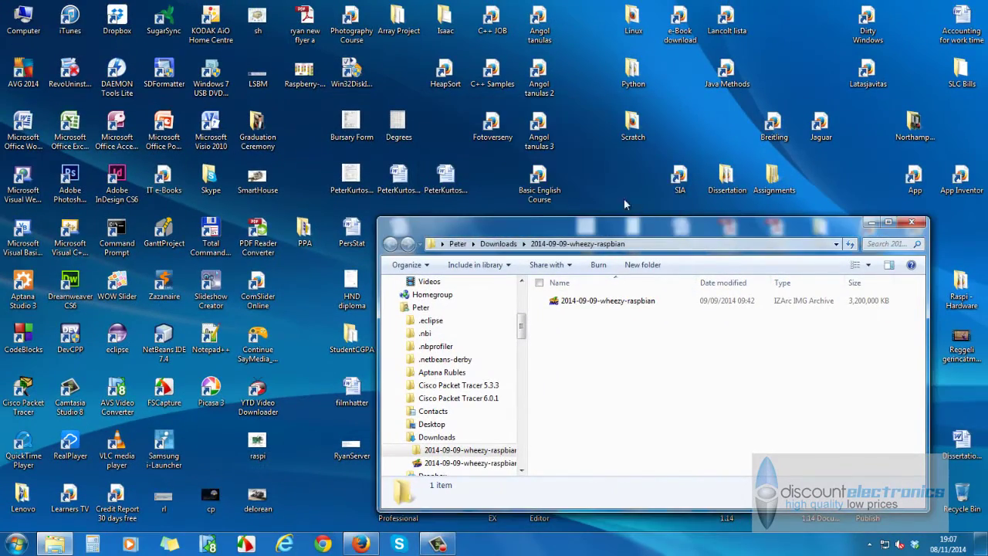
- Open the boot (E:) drive from Computer, examine the files written to it, including kernel, and close that window
mouse_move(55, 547)
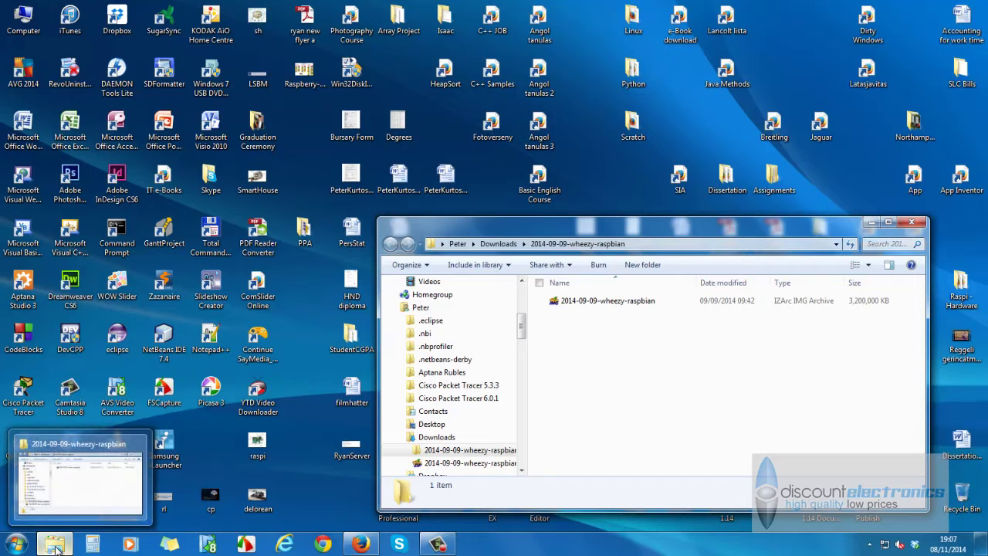
click(17, 546)
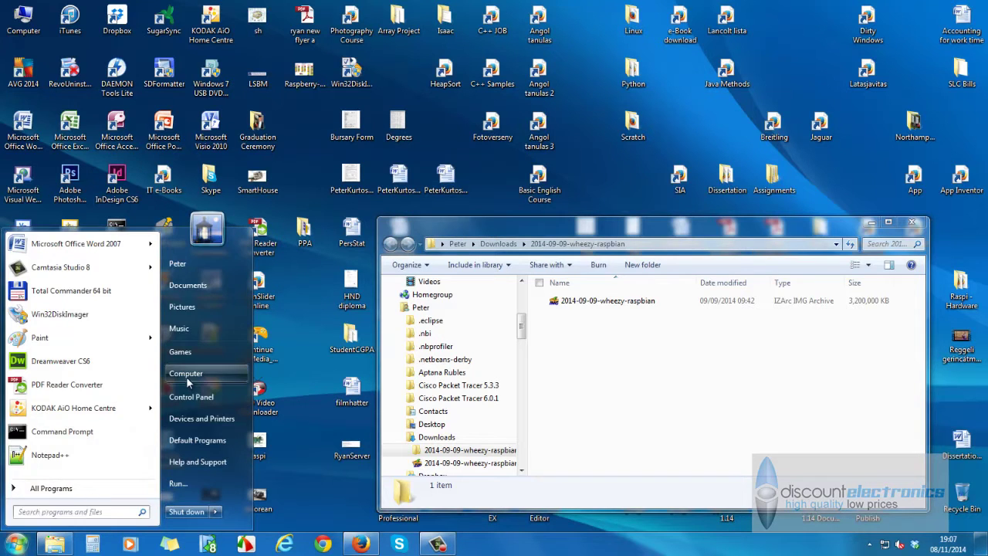
click(207, 377)
drag(643, 244, 397, 96)
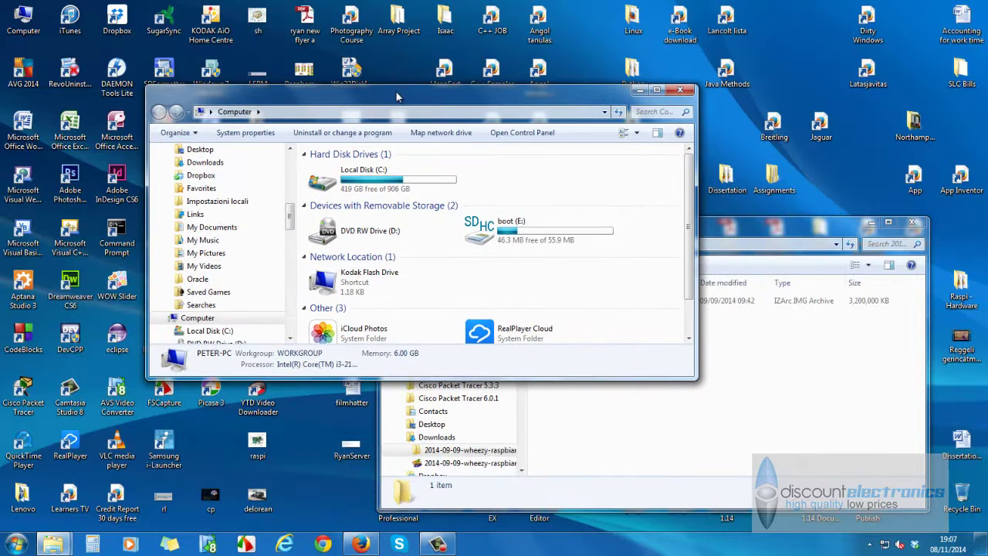
double_click(517, 242)
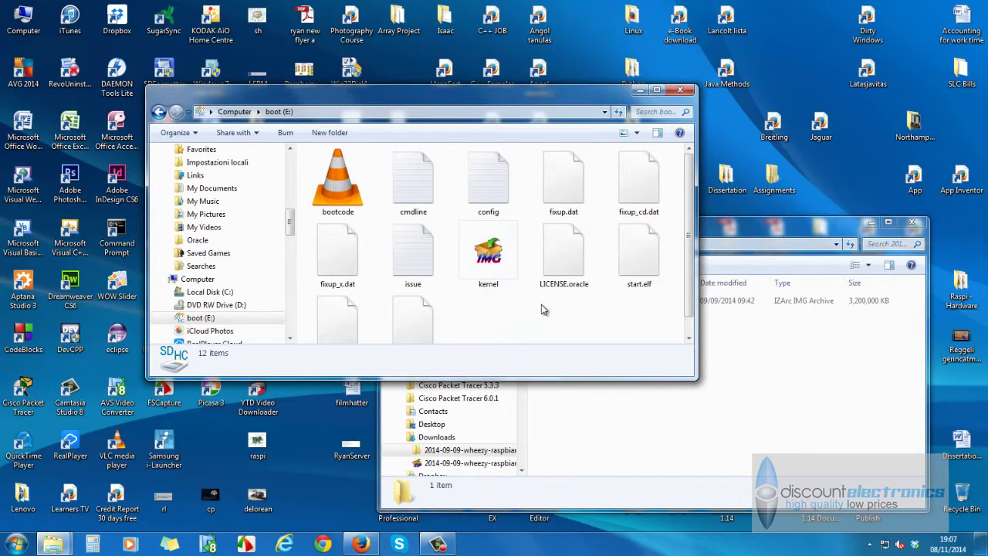
drag(628, 375, 631, 409)
click(502, 285)
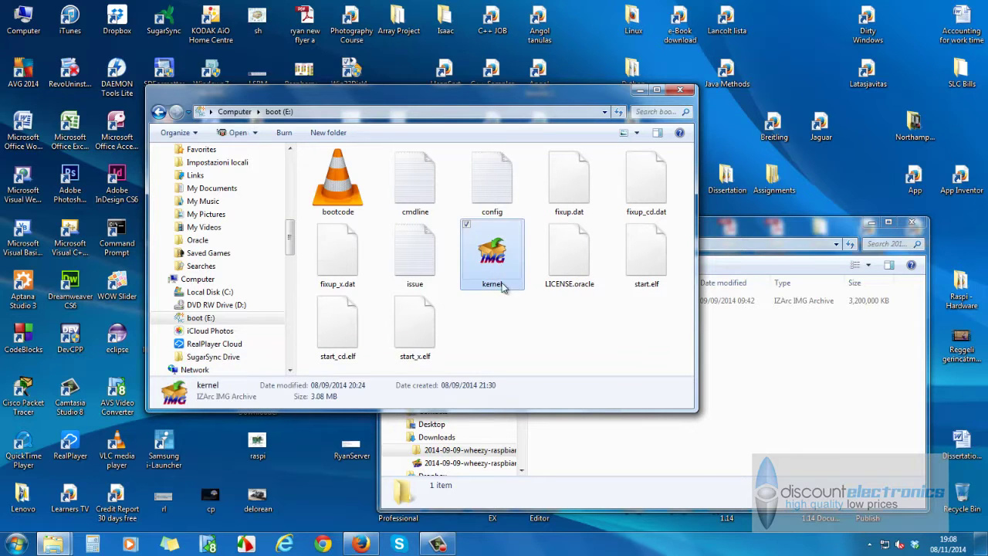
click(677, 91)
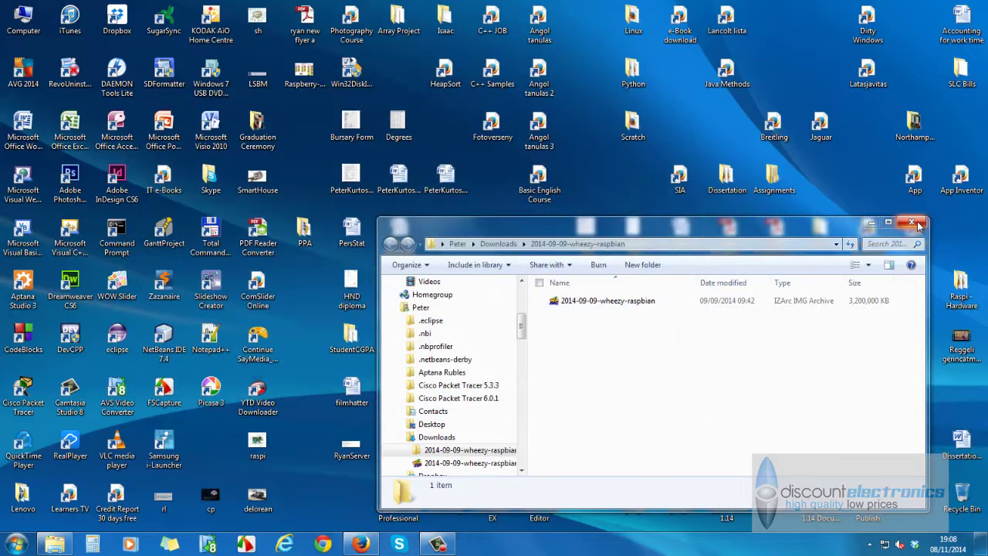